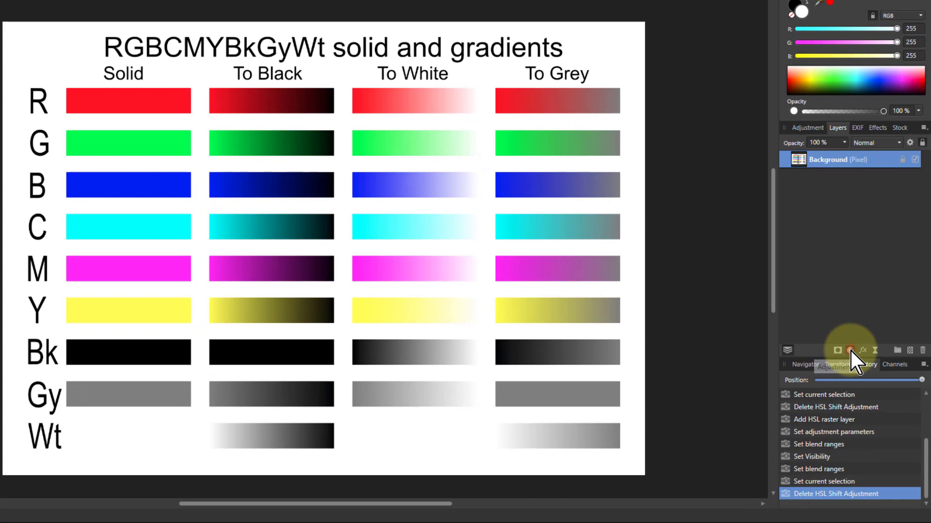
Add an HSL Shift adjustment above the chart's Background layer with Luminosity −47% and Saturation 56%.
left_click(850, 350)
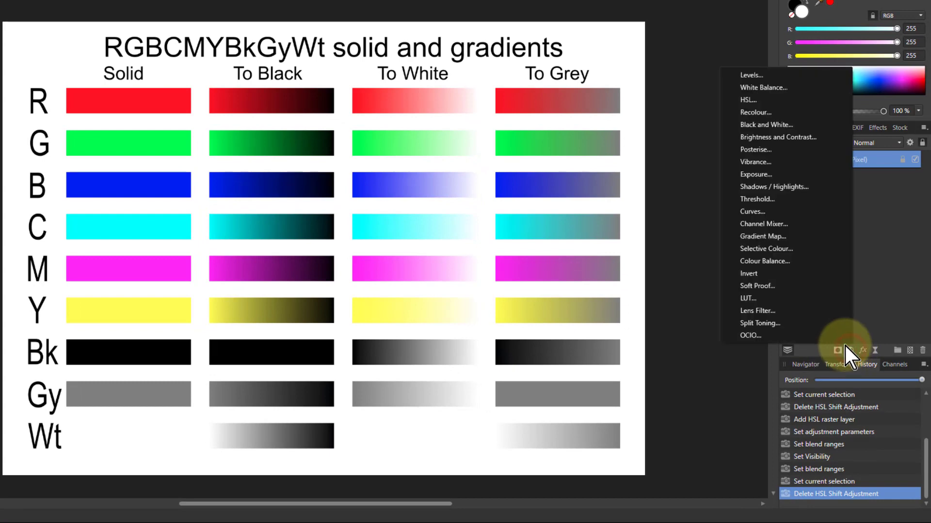
left_click(773, 99)
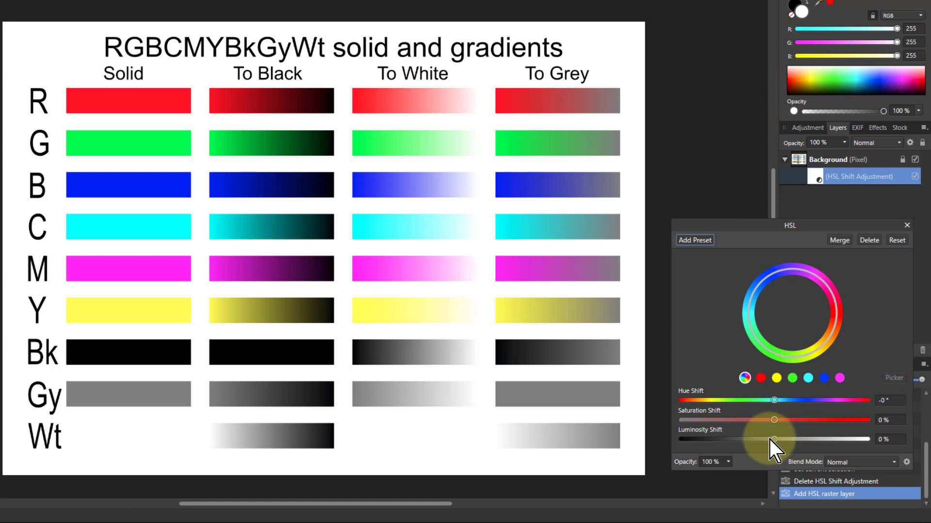
left_click_drag(774, 440, 731, 444)
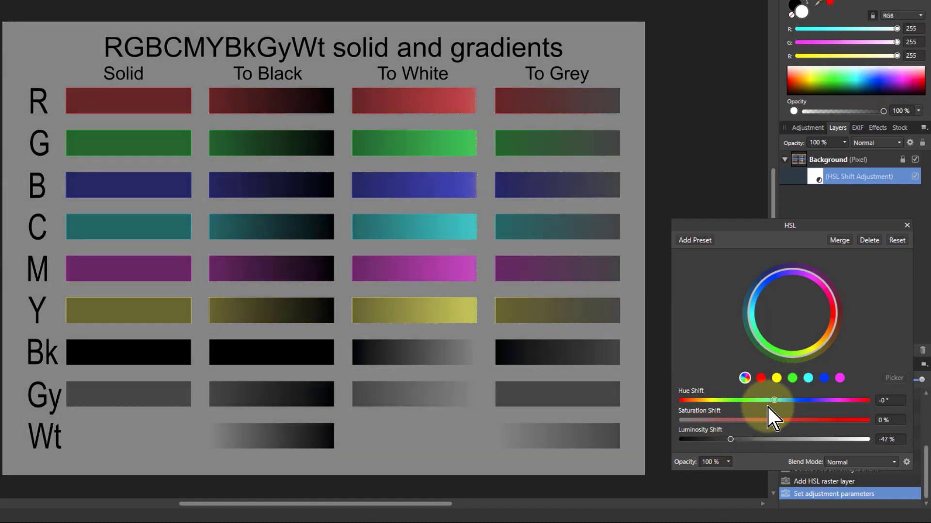
left_click_drag(775, 421, 829, 420)
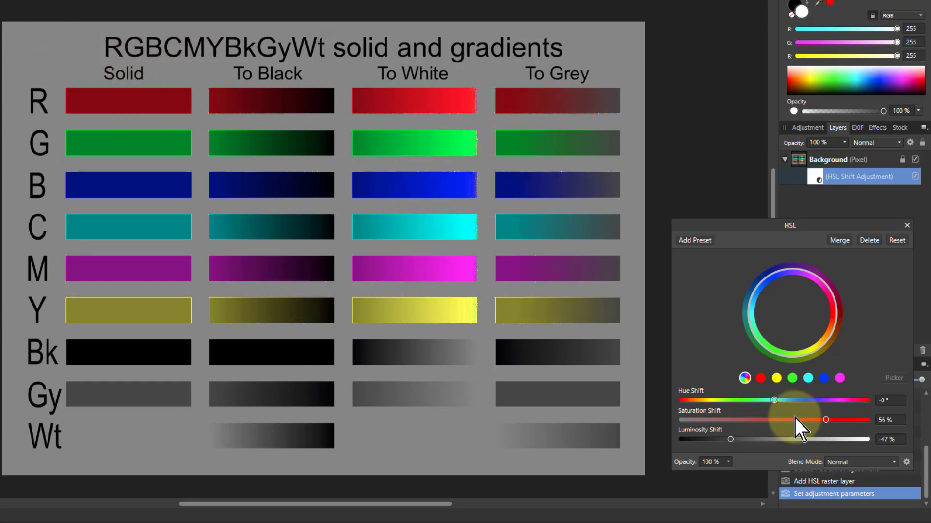
Pull down the underlying blend range's highlight end so the brightest tones escape the adjustment, comparing on/off.
left_click(907, 462)
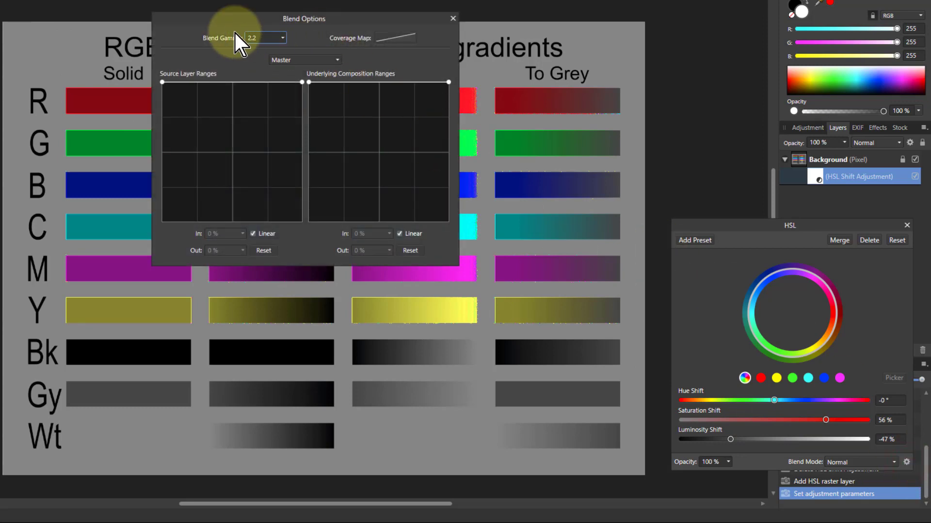
left_click_drag(229, 24, 672, 0)
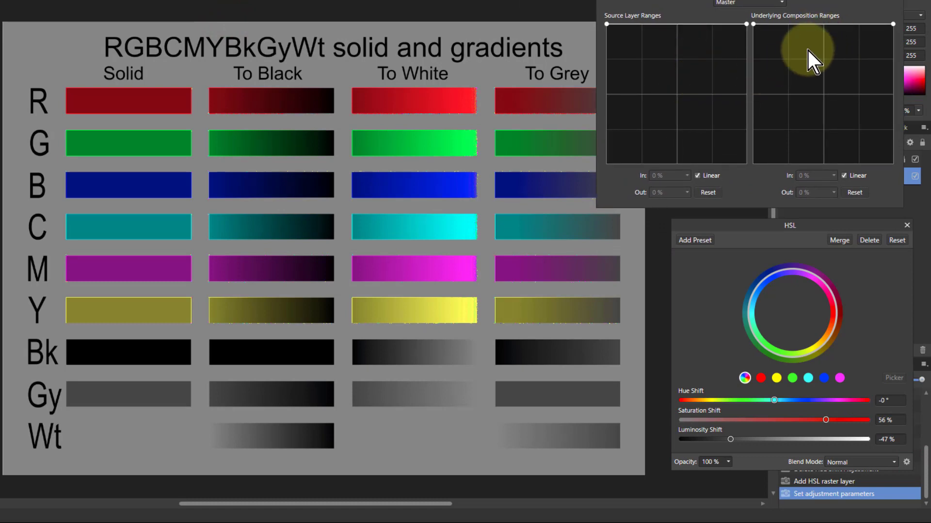
left_click_drag(893, 25, 912, 171)
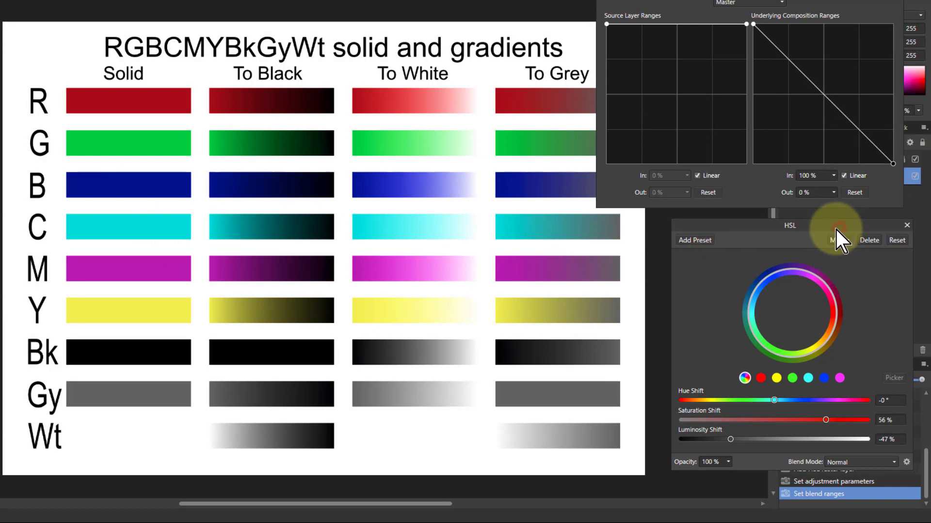
left_click_drag(836, 230, 830, 233)
left_click(915, 177)
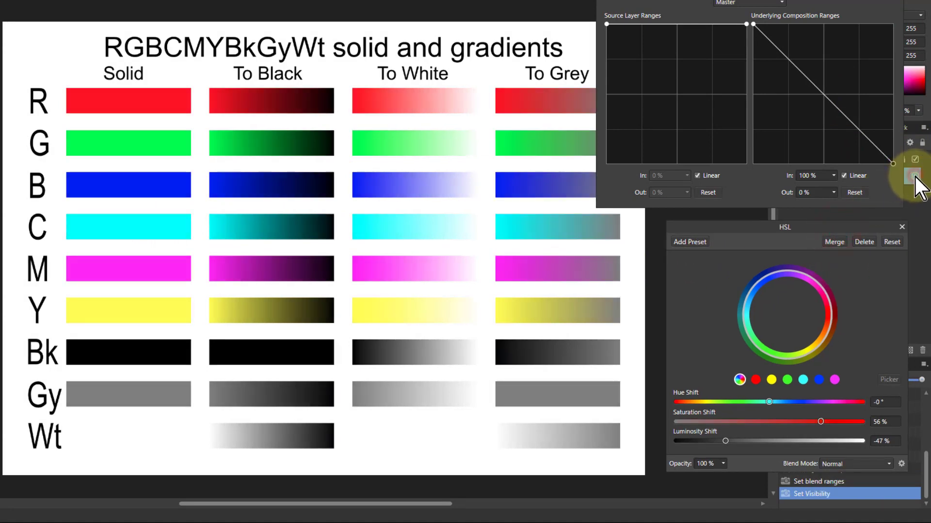
left_click(915, 176)
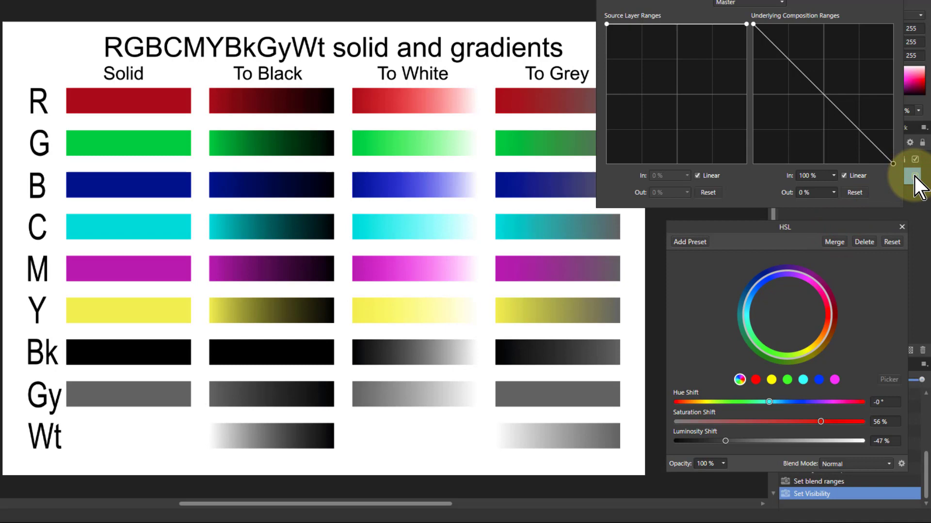
left_click(914, 176)
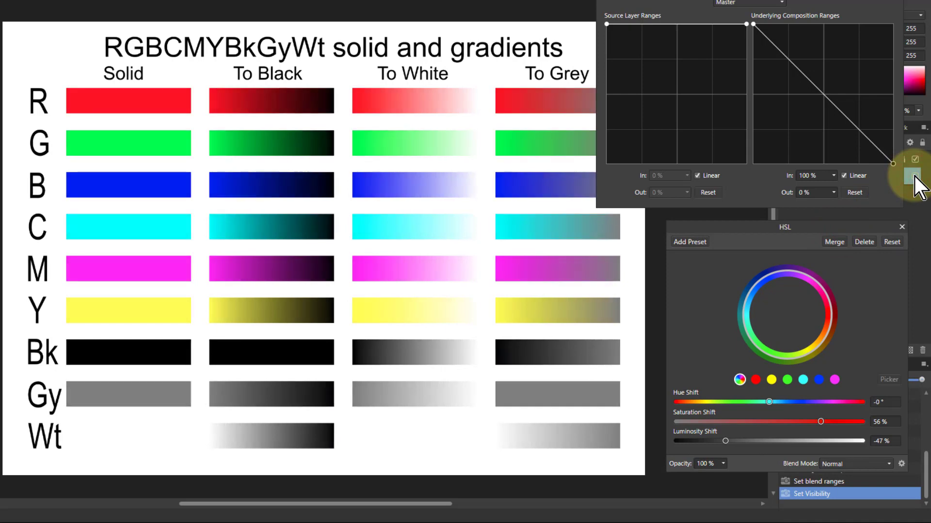
left_click(915, 176)
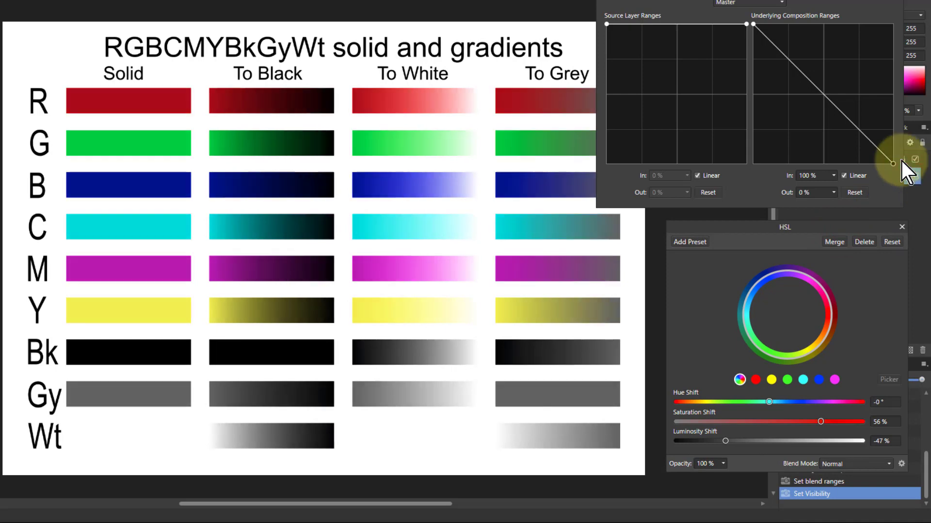
Add a midpoint at In 60.6%, Out 71.7% and make the underlying range curve non-linear.
left_click(799, 69)
left_click_drag(801, 70, 825, 38)
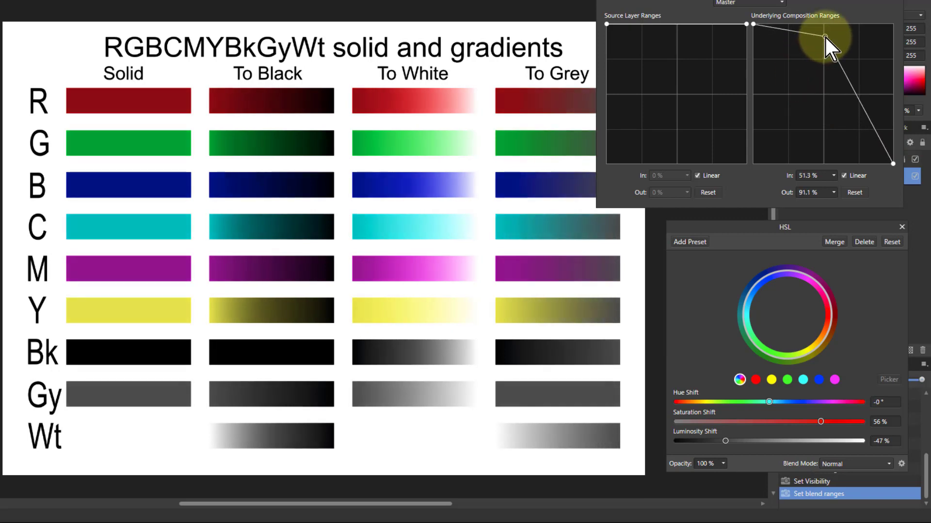
left_click(845, 176)
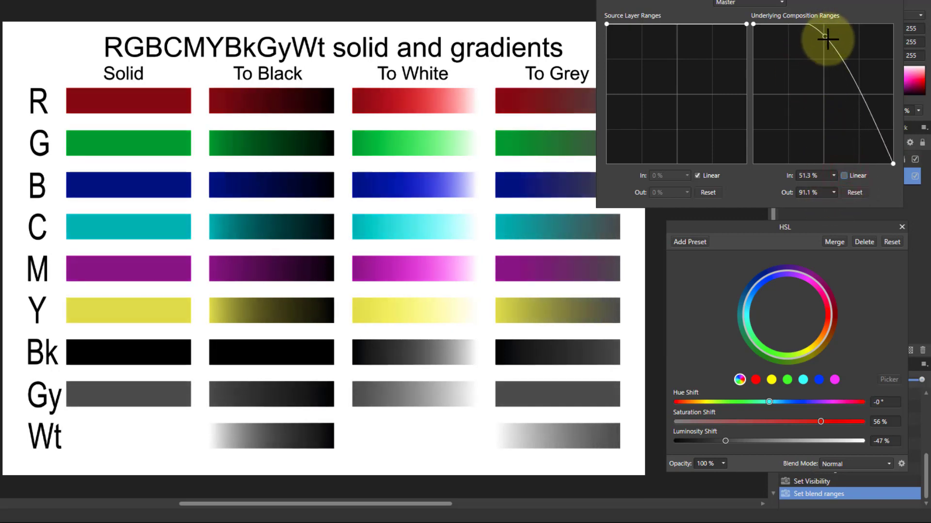
left_click_drag(825, 36, 839, 65)
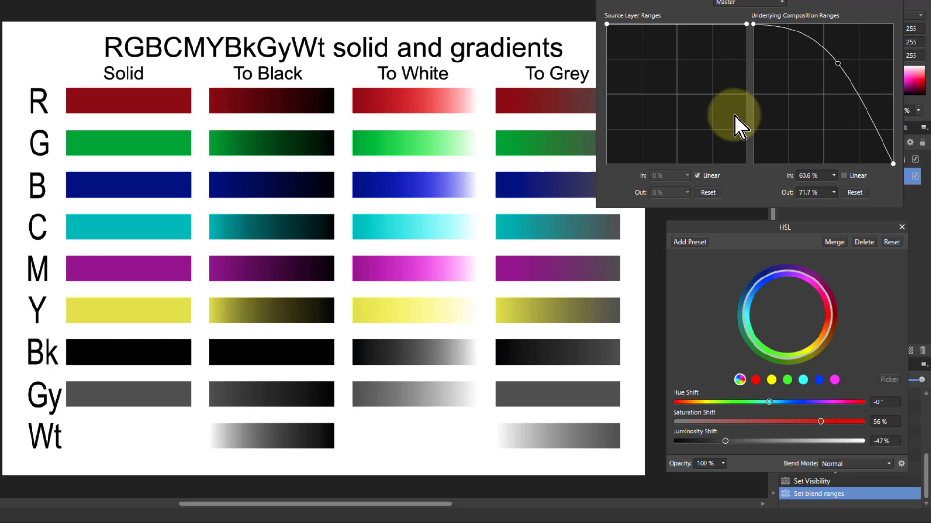
Close the blend options and give the balloon photo an HSL adjustment at Saturation 53%, Luminosity −56%.
left_click(558, 2)
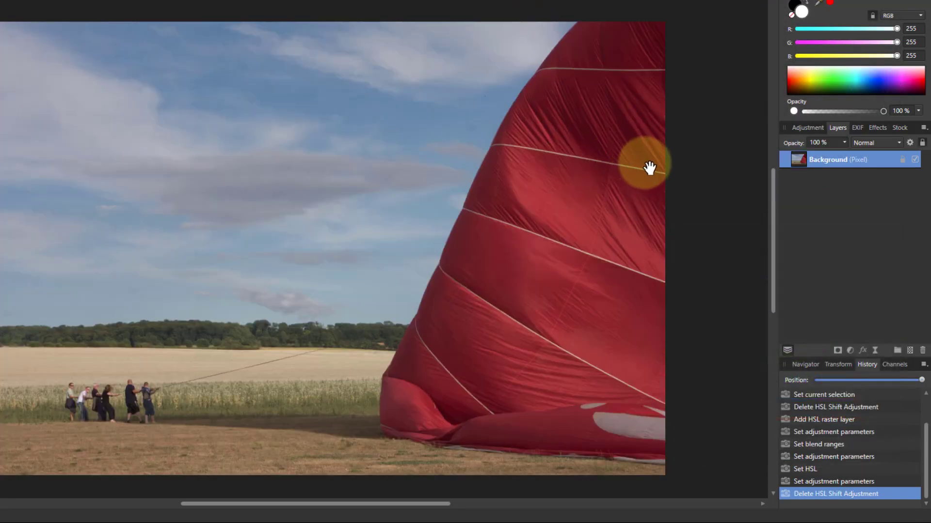
left_click(850, 352)
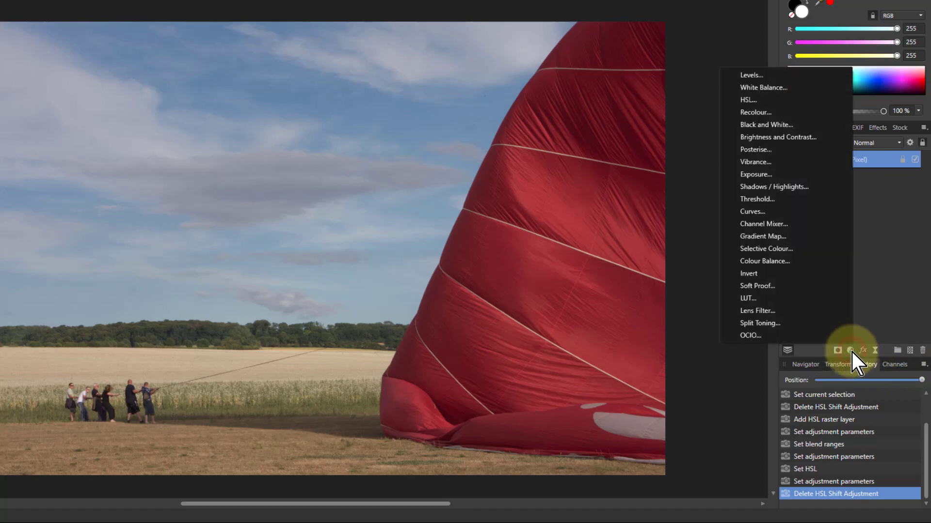
left_click(770, 100)
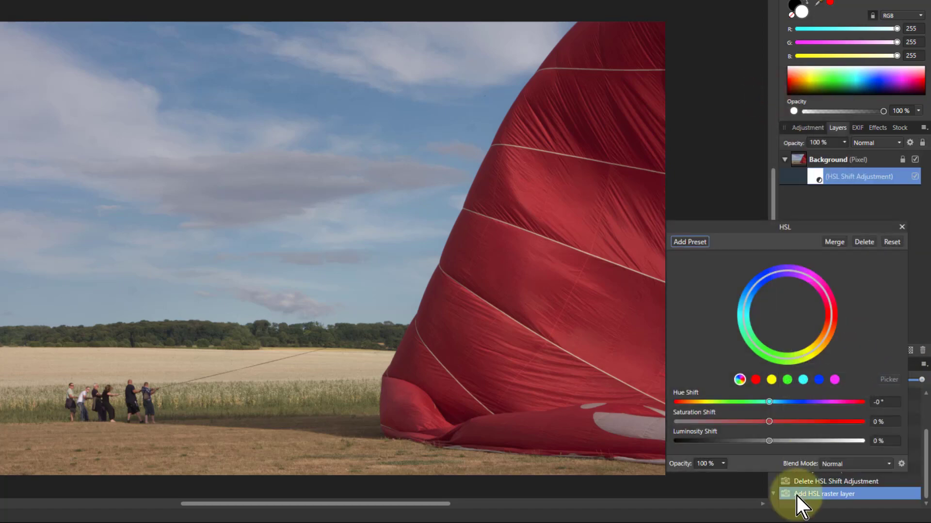
left_click(820, 422)
left_click(717, 441)
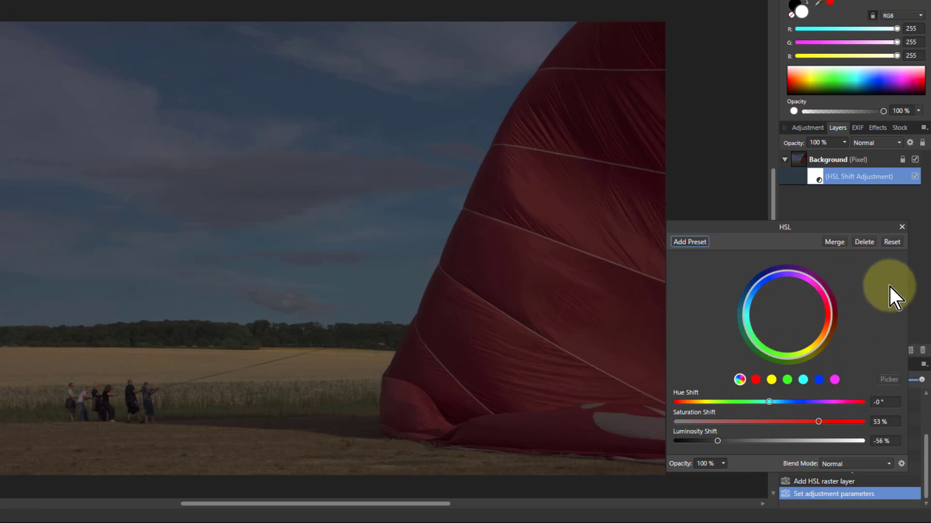
Test an underlying blend range on the balloon's HSL adjustment, then reset it to flat and close Blend Options.
left_click(901, 463)
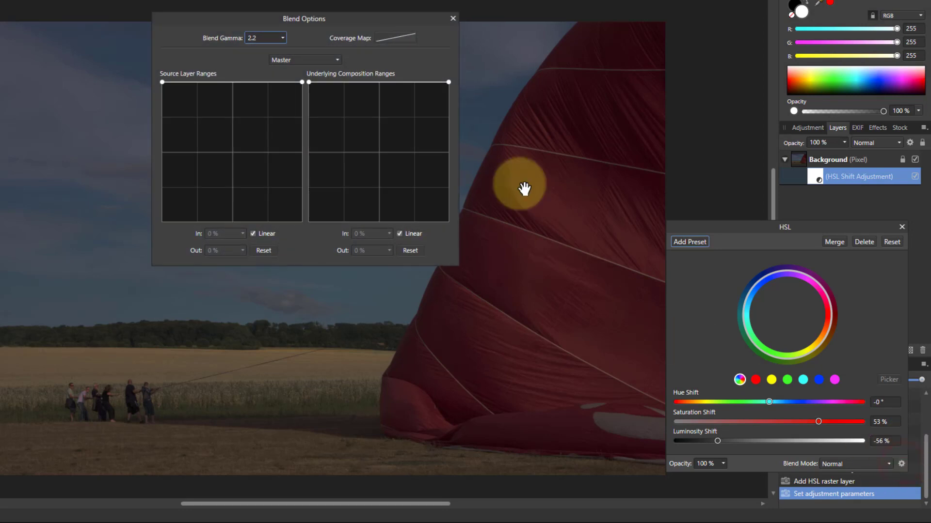
left_click_drag(449, 83, 495, 406)
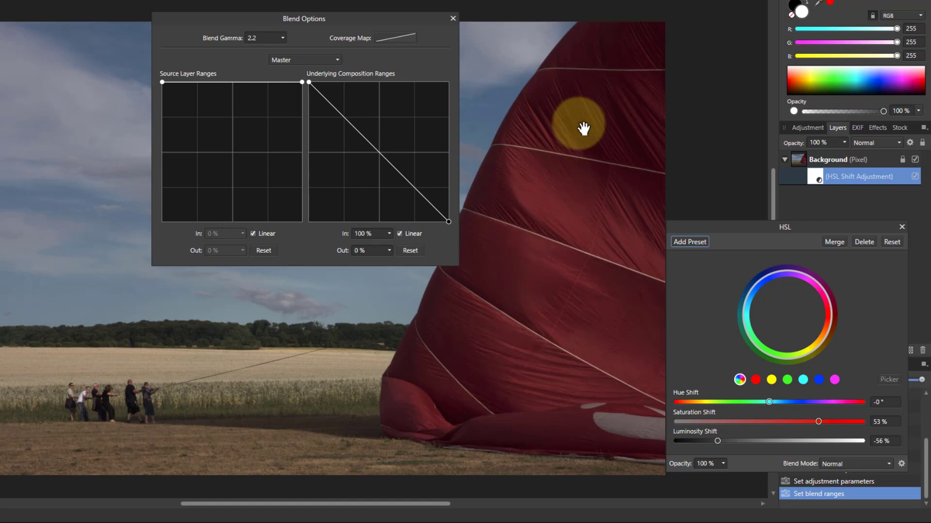
left_click(914, 177)
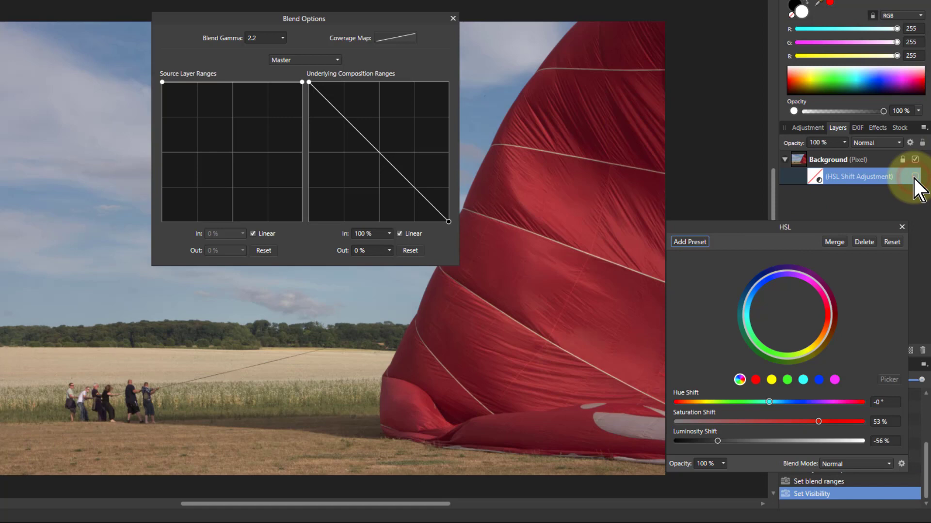
left_click(914, 177)
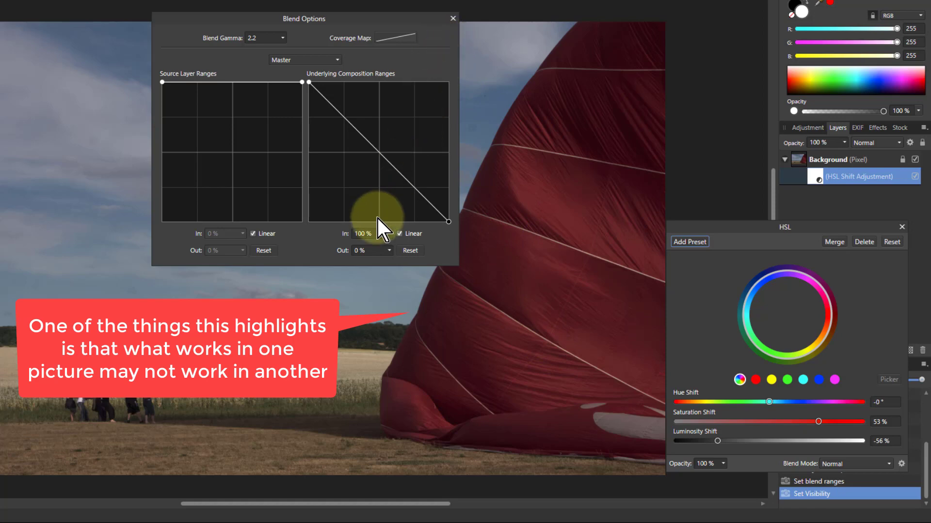
left_click(407, 250)
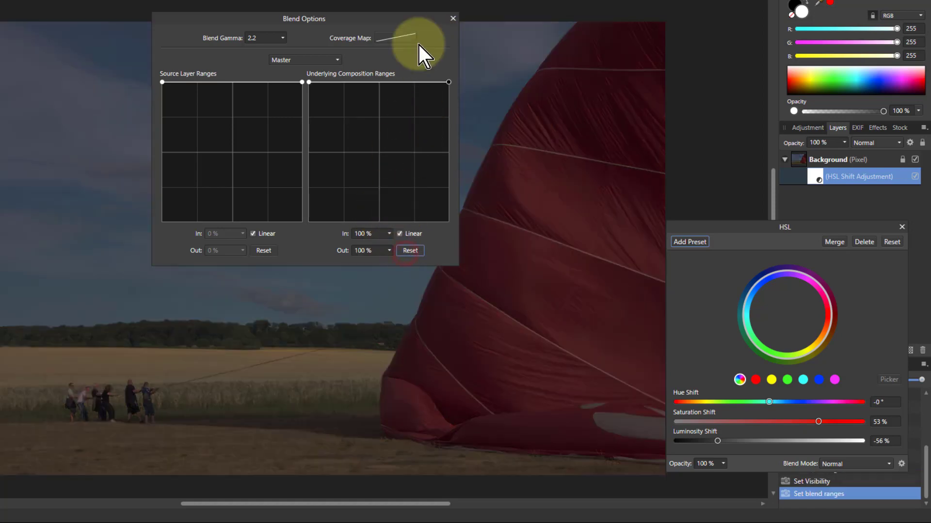
left_click(453, 19)
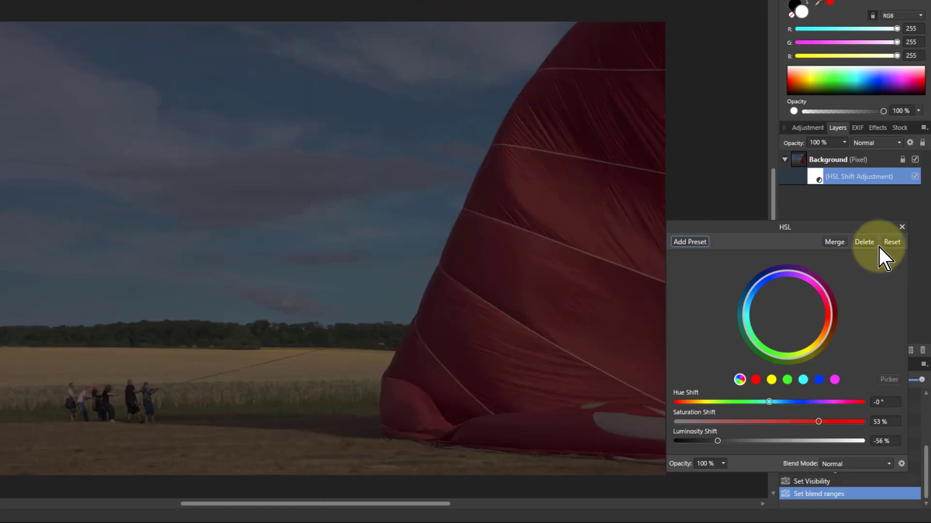
Reset the HSL values, target the balloon's reds with the Picker, and set Saturation 58%, Luminosity −42%.
left_click(891, 242)
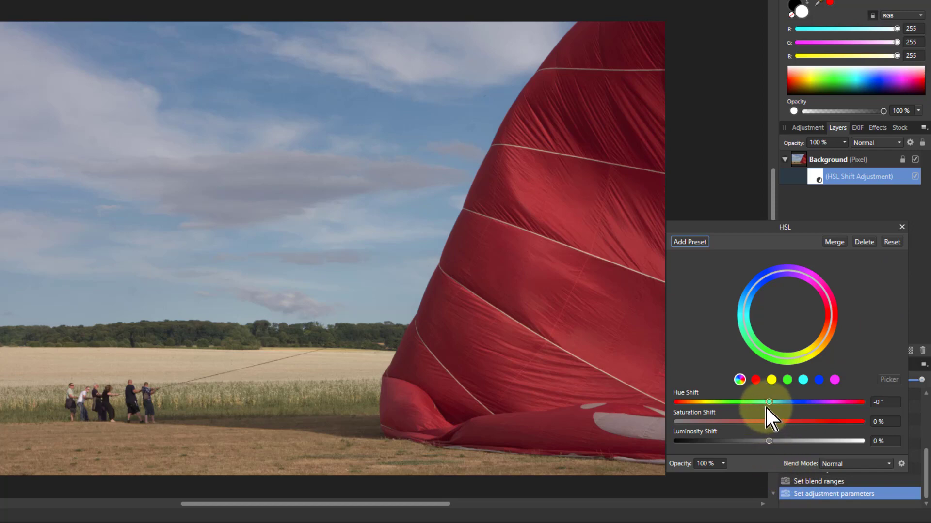
left_click(757, 380)
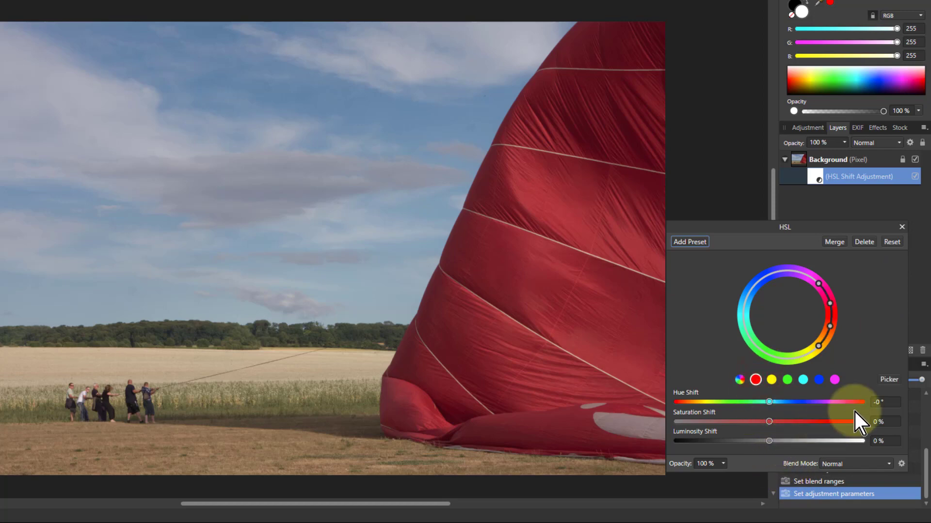
left_click(888, 380)
mouse_move(517, 269)
left_mouse_down()
mouse_move(537, 216)
mouse_move(588, 220)
mouse_move(565, 308)
mouse_move(533, 285)
left_mouse_up()
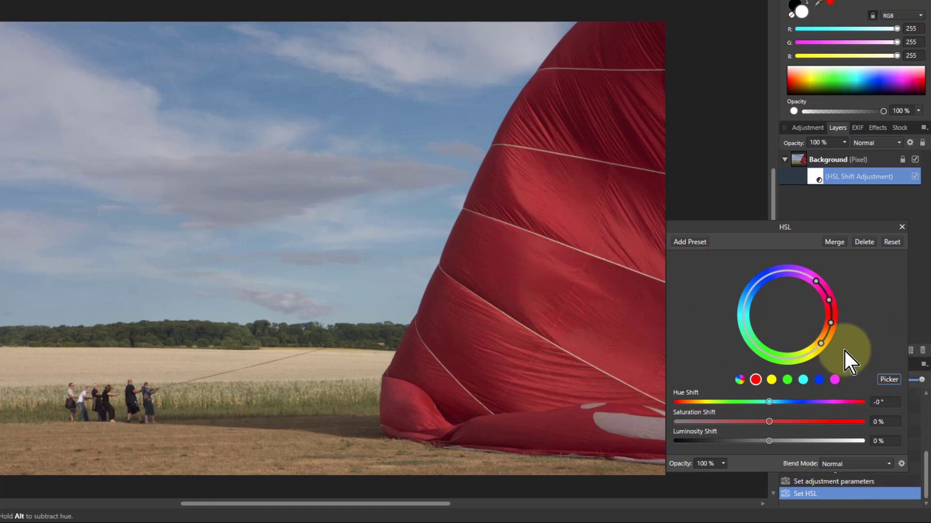
left_click_drag(830, 322, 831, 330)
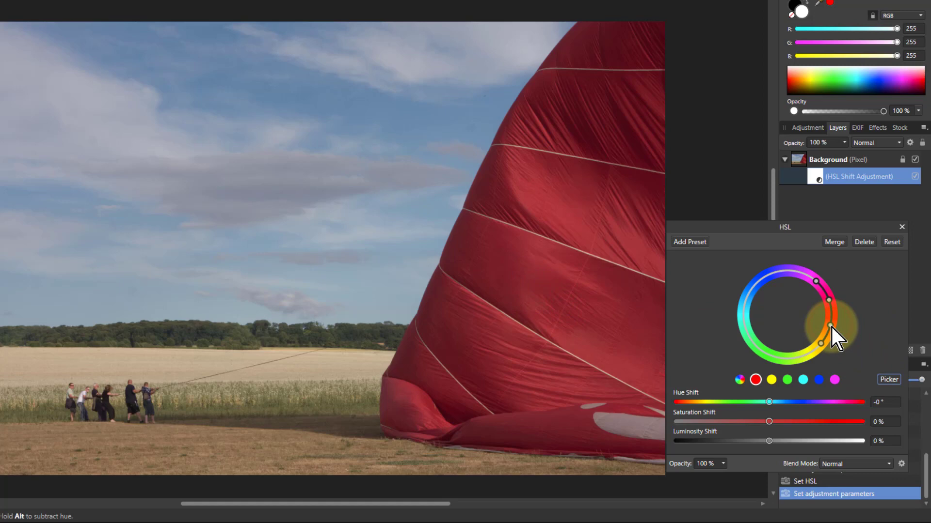
left_click_drag(771, 422, 816, 427)
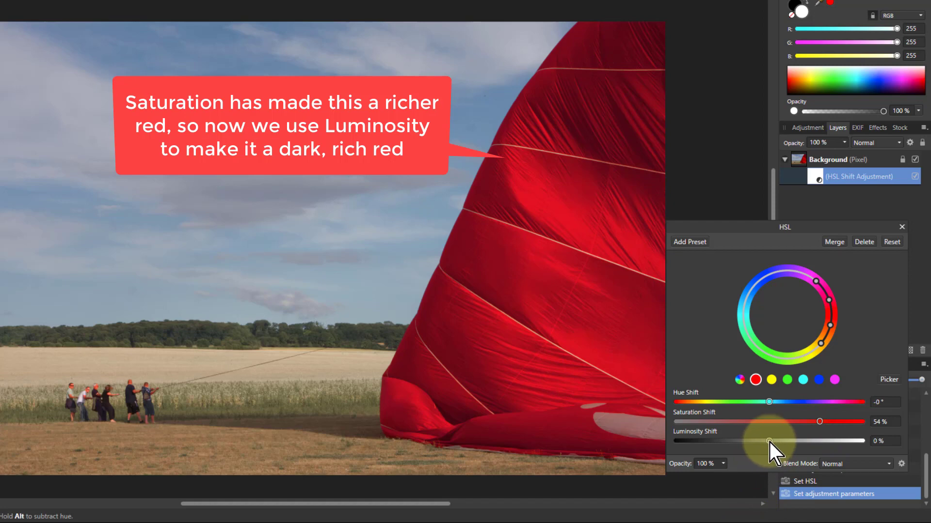
left_click_drag(771, 442, 728, 449)
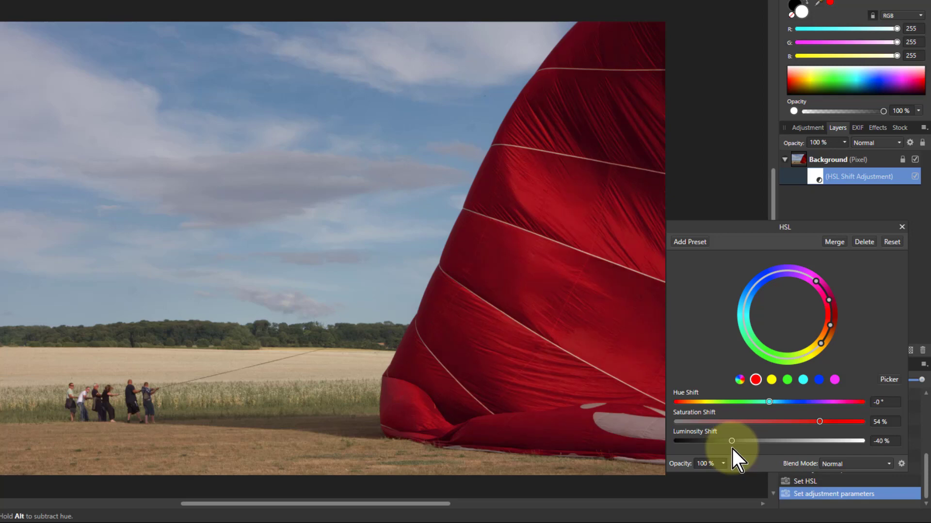
mouse_move(815, 421)
left_mouse_down()
mouse_move(840, 426)
mouse_move(822, 426)
left_mouse_up()
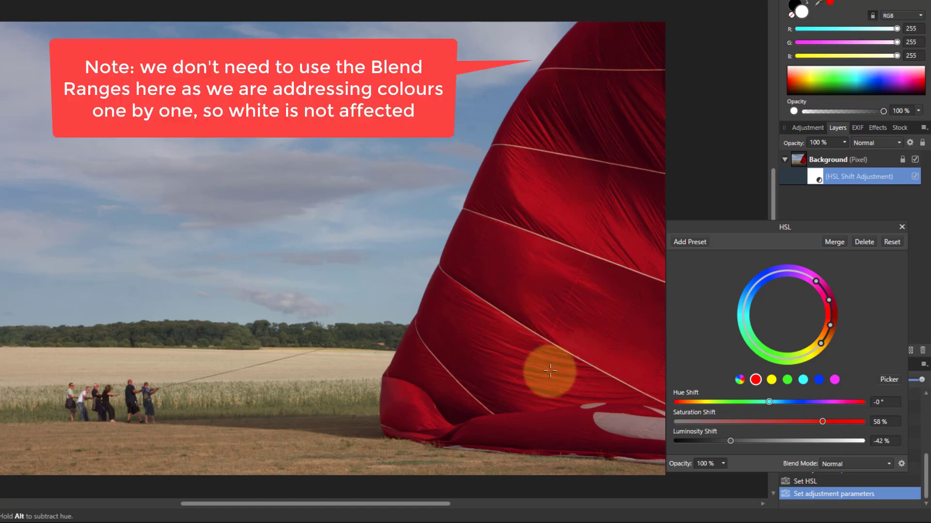
Target the orange-yellow hues by sampling the image and set Saturation 54%, Luminosity −51%.
left_click(772, 380)
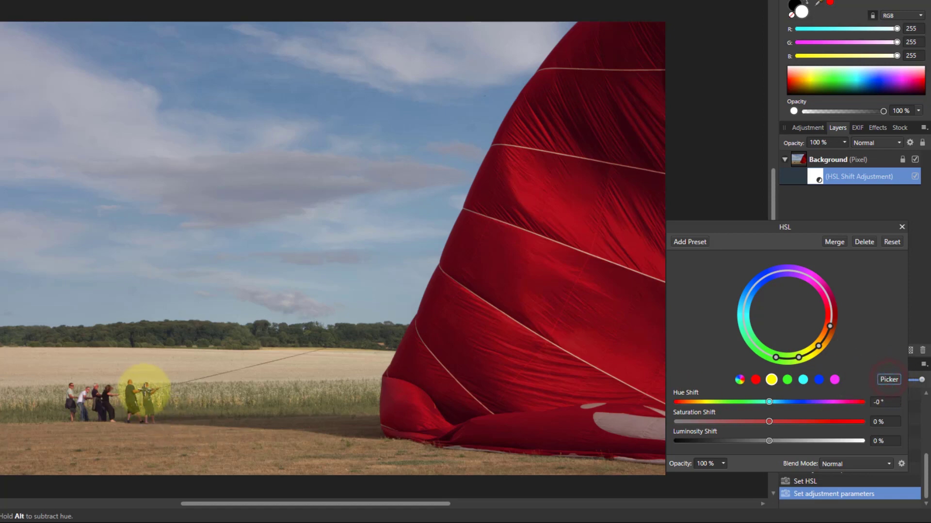
left_click(156, 365)
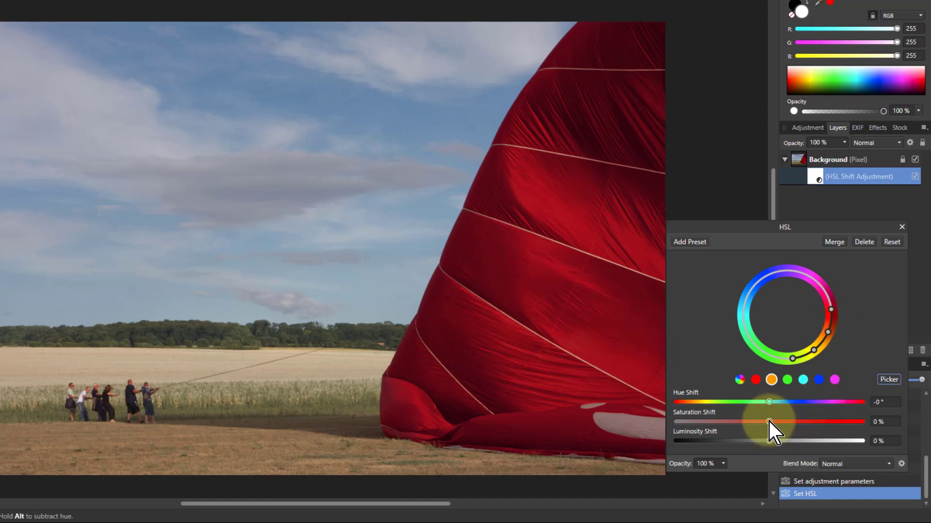
left_click_drag(769, 423, 818, 423)
left_click_drag(770, 442, 722, 443)
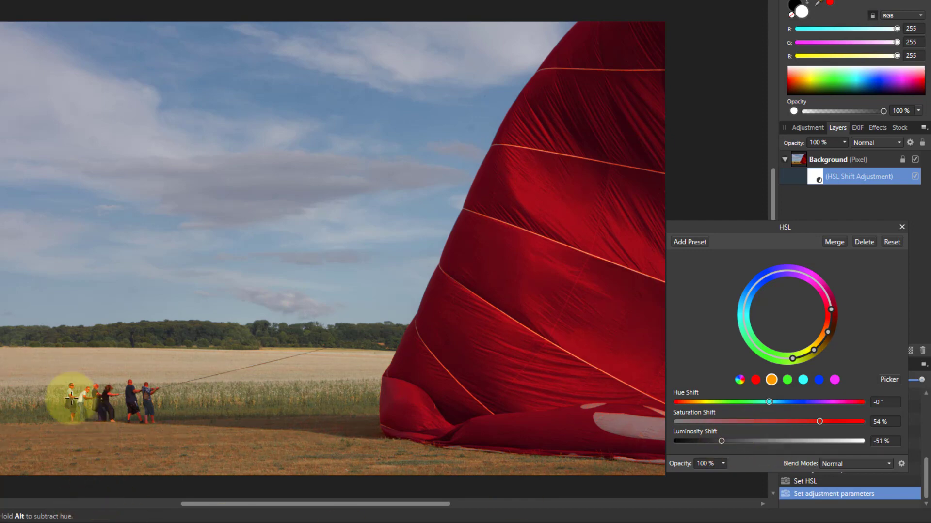
mouse_move(66, 385)
left_mouse_down()
mouse_move(118, 398)
mouse_move(123, 410)
mouse_move(133, 401)
left_mouse_up()
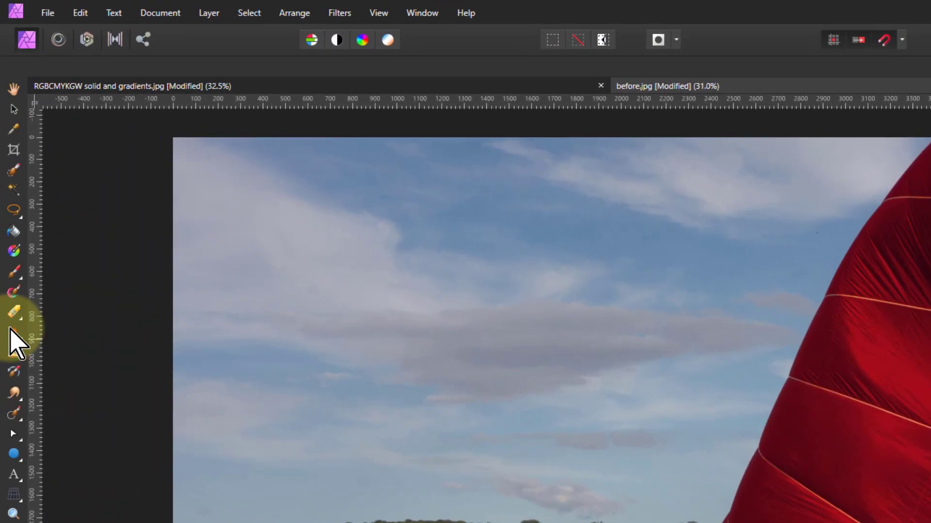
Paint black with the Paint Brush over the rope-pulling people on the HSL adjustment's mask.
left_click(15, 274)
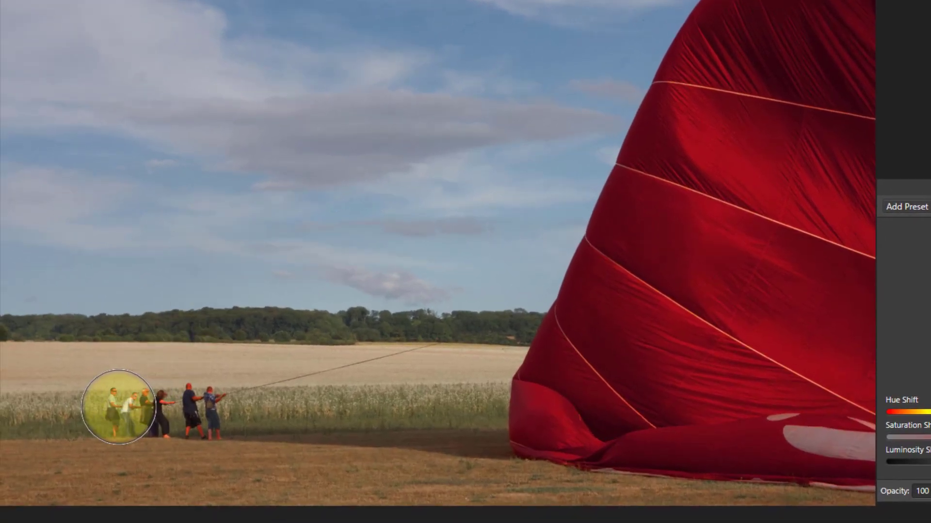
left_click_drag(118, 414, 108, 403)
left_click_drag(169, 402, 204, 401)
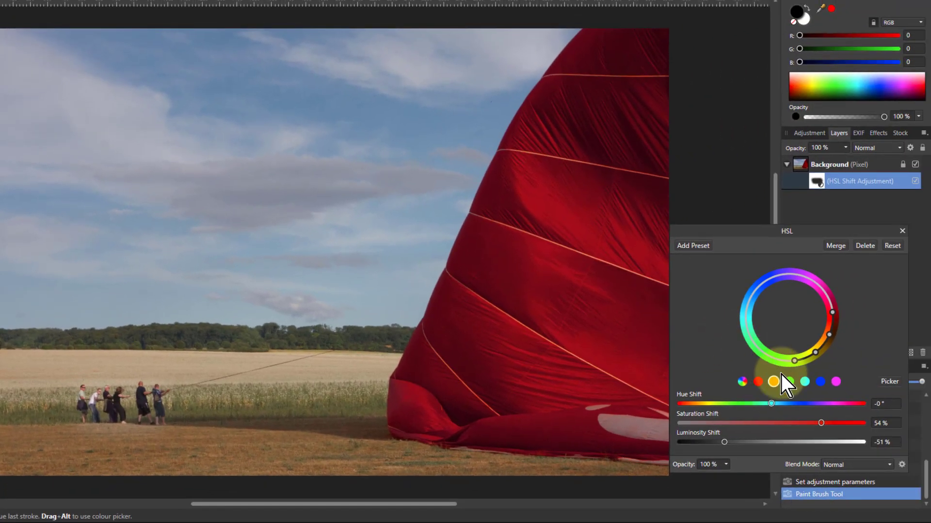
Target the sky's blue with the cyan range Picker and set Saturation 60%, Luminosity −39%.
left_click(805, 382)
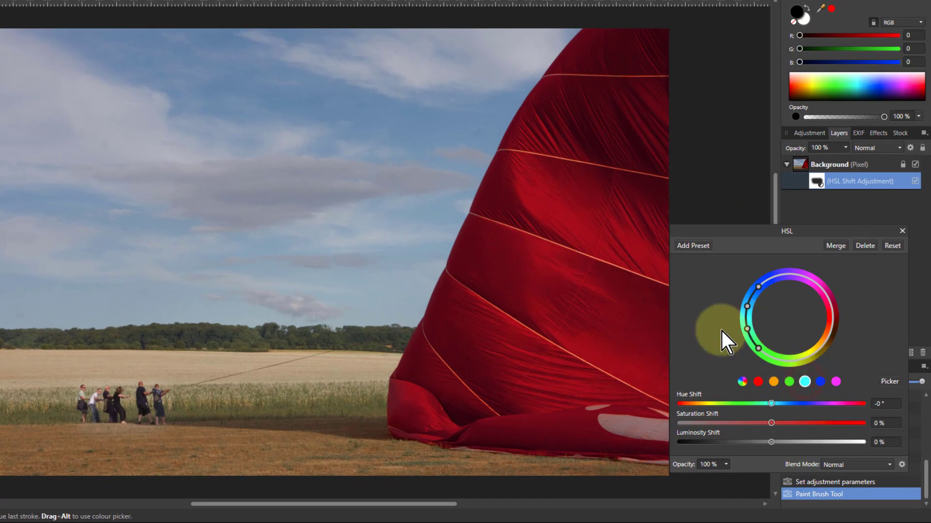
left_click(889, 381)
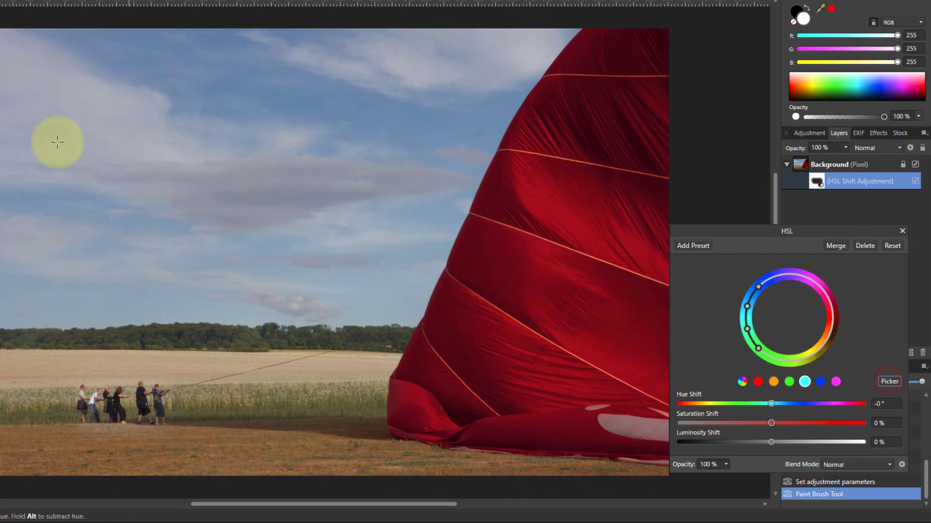
left_click(332, 103)
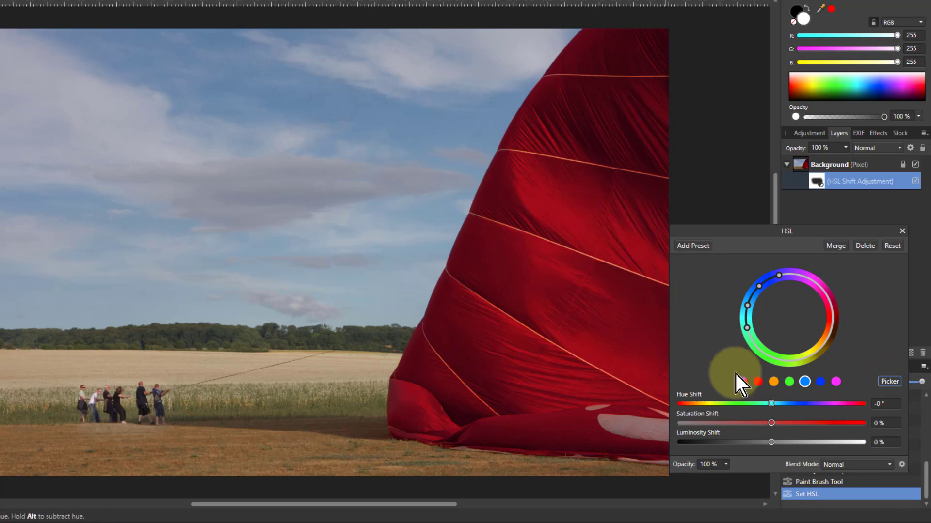
left_click_drag(772, 423, 826, 420)
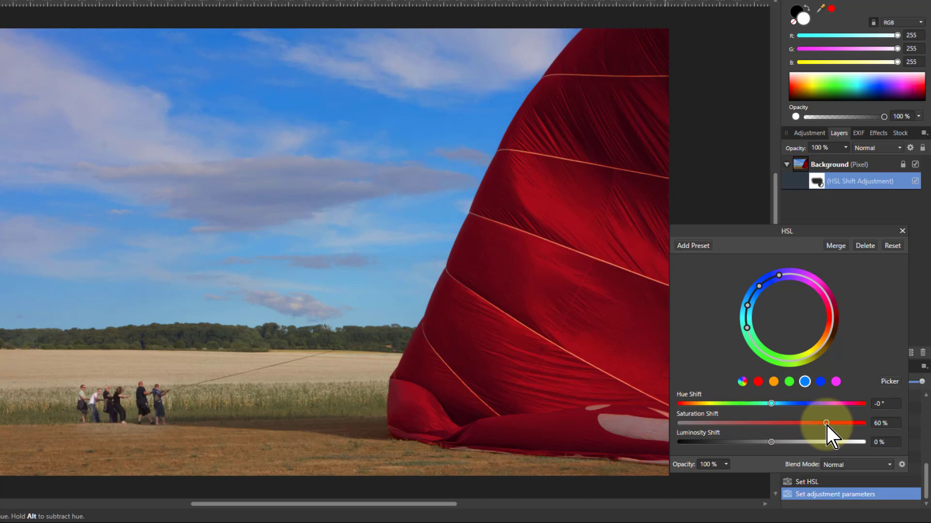
left_click_drag(772, 444, 736, 446)
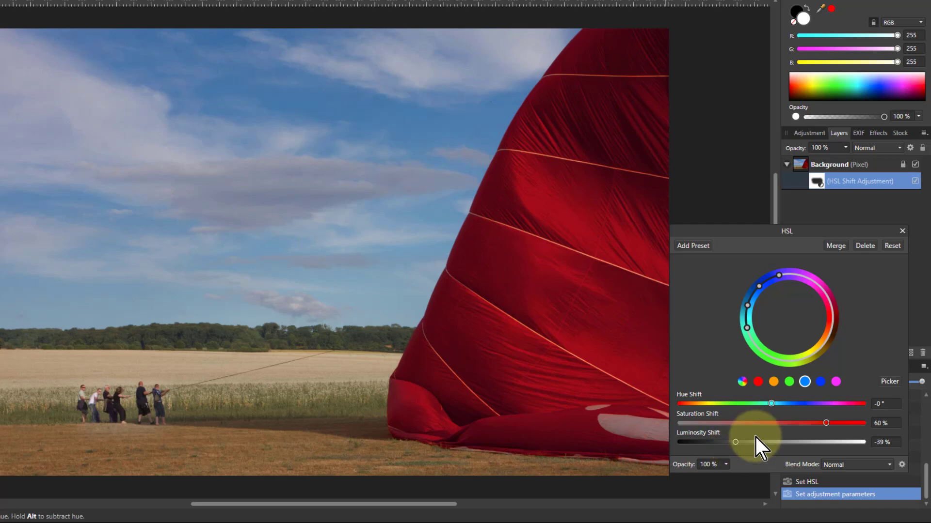
left_click(915, 181)
left_click(915, 182)
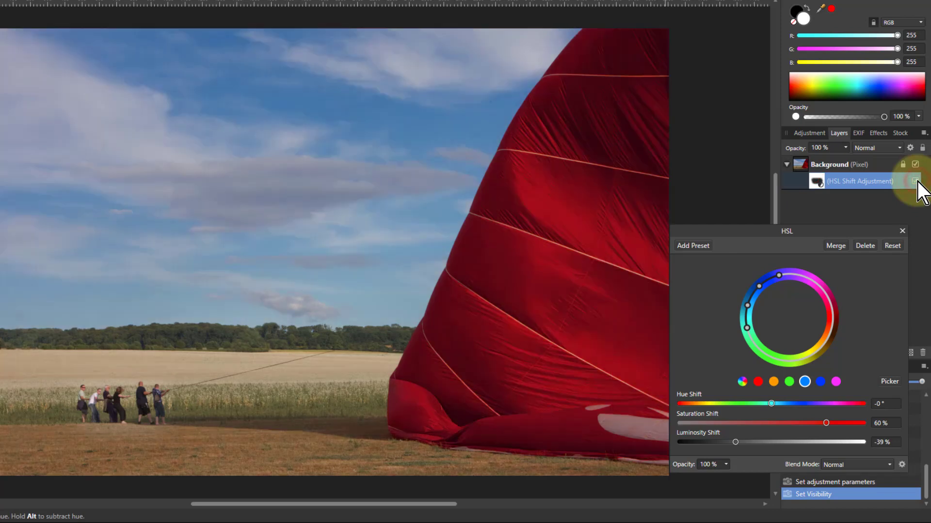
left_click(915, 181)
left_click(915, 181)
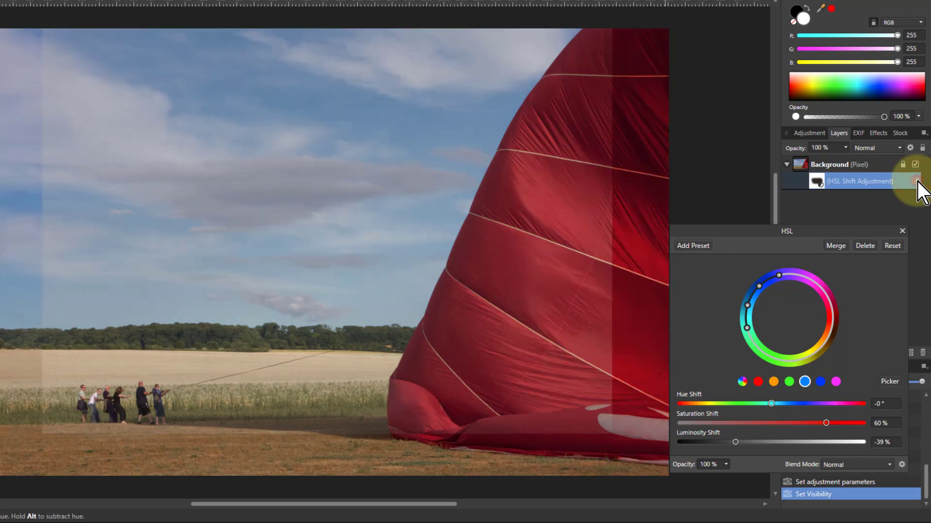